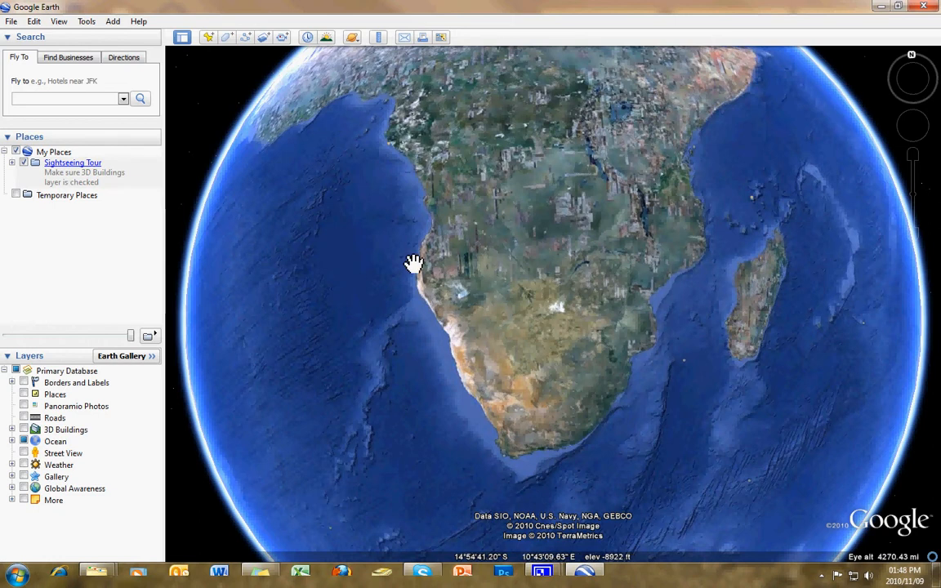
# - Add a folder named "African Tour" under My Places
pyautogui.click(51, 153)
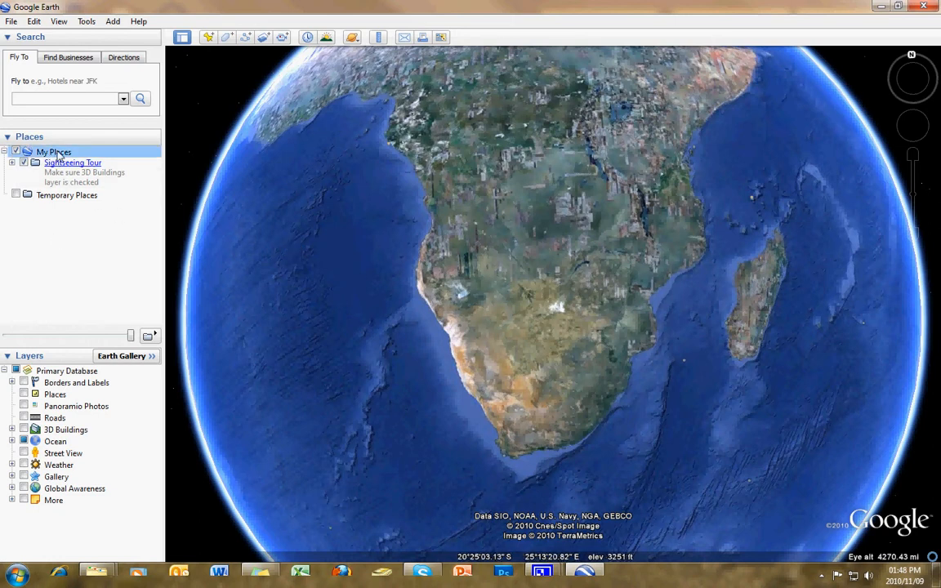
pyautogui.rightClick(59, 156)
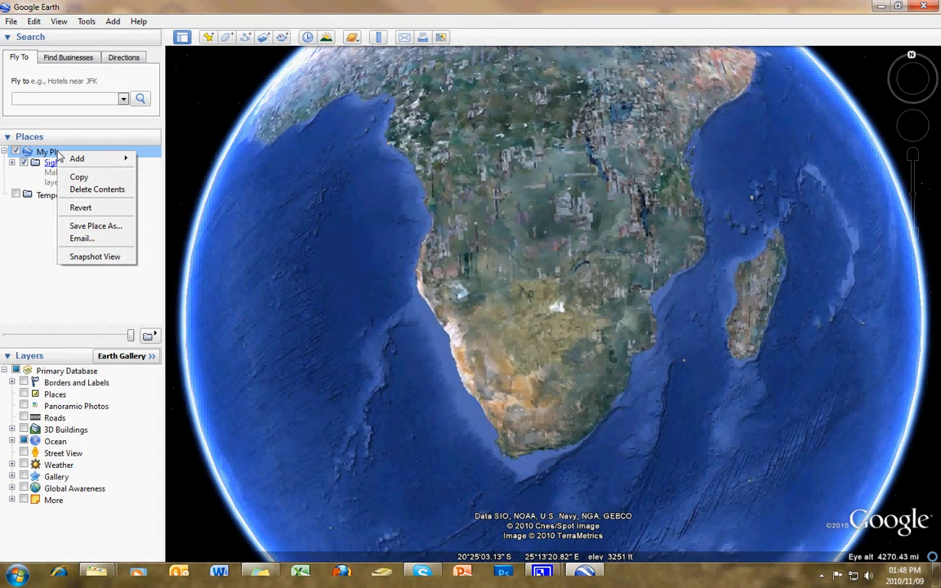
pyautogui.moveTo(76, 159)
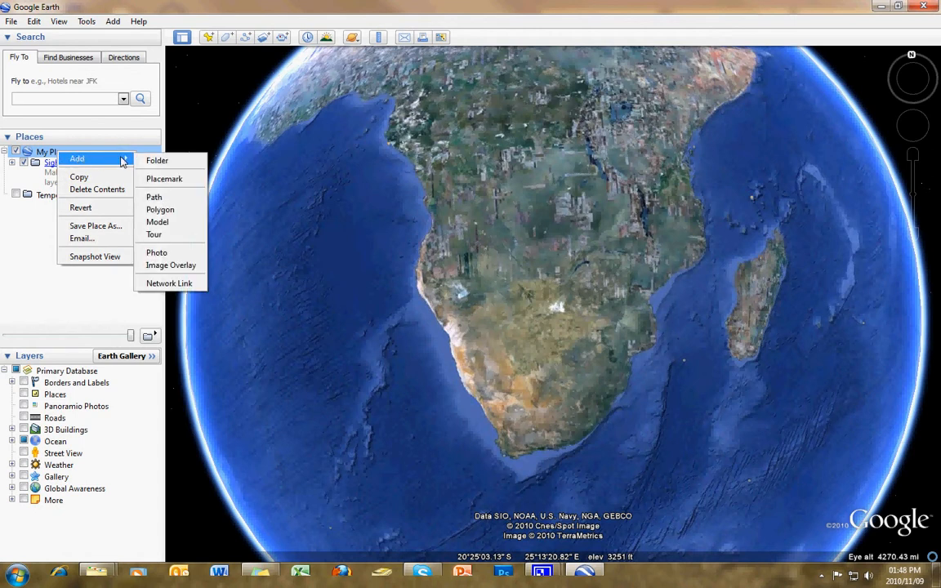
pyautogui.click(160, 161)
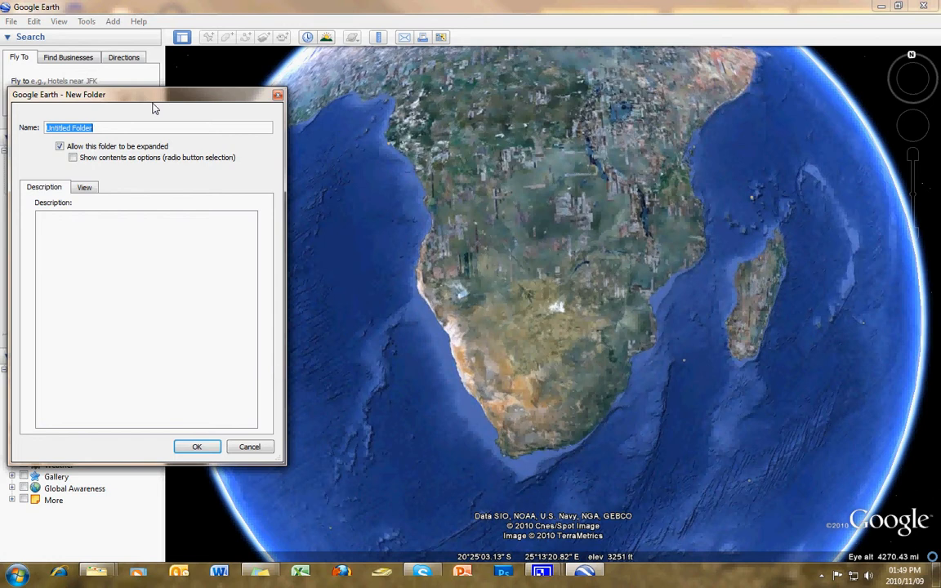
pyautogui.write('African Tour')
pyautogui.click(196, 446)
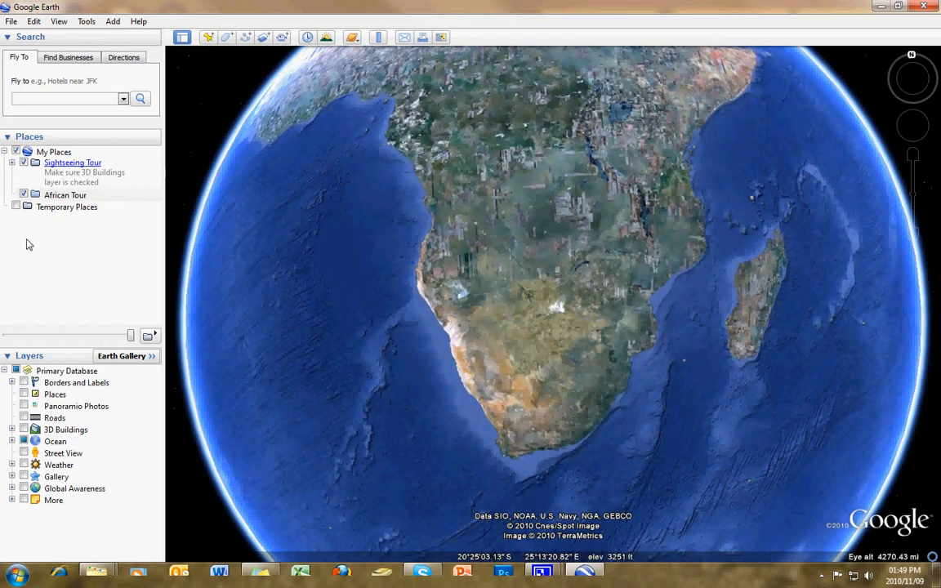
# - Hide the Sightseeing Tour folder and select the African Tour folder as the target for new content
pyautogui.click(24, 162)
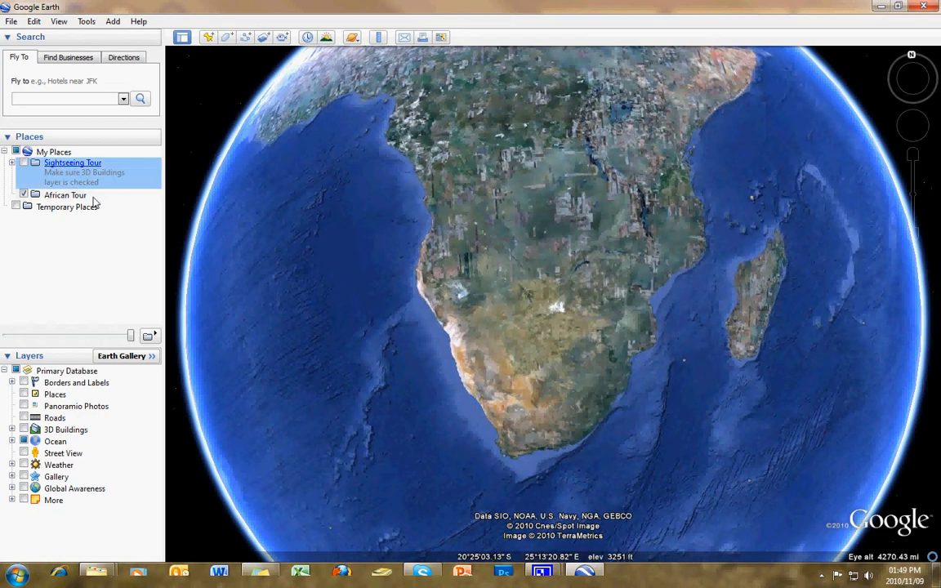
pyautogui.click(50, 197)
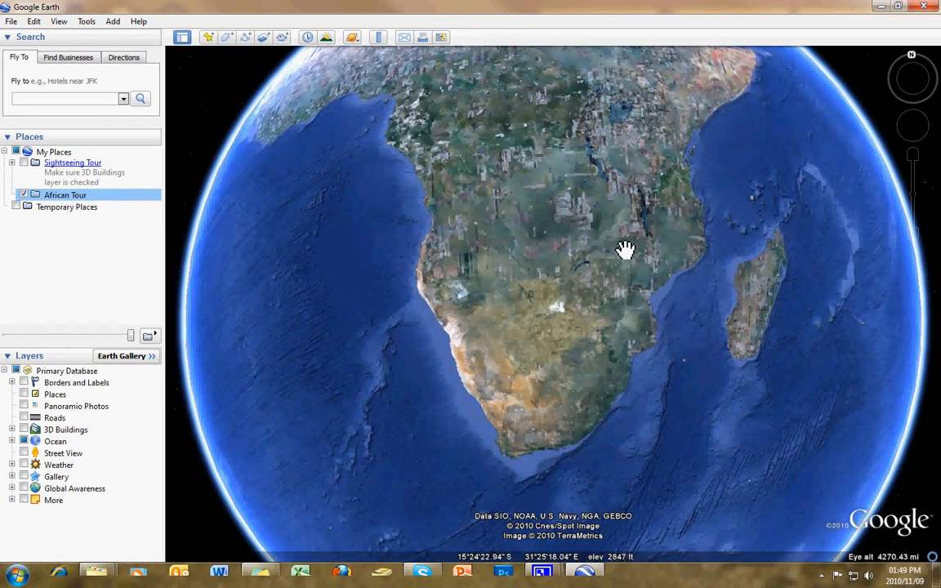
# - Try out tilting, zooming and panning the globe in all directions with the on-screen navigation controls
pyautogui.click(914, 72)
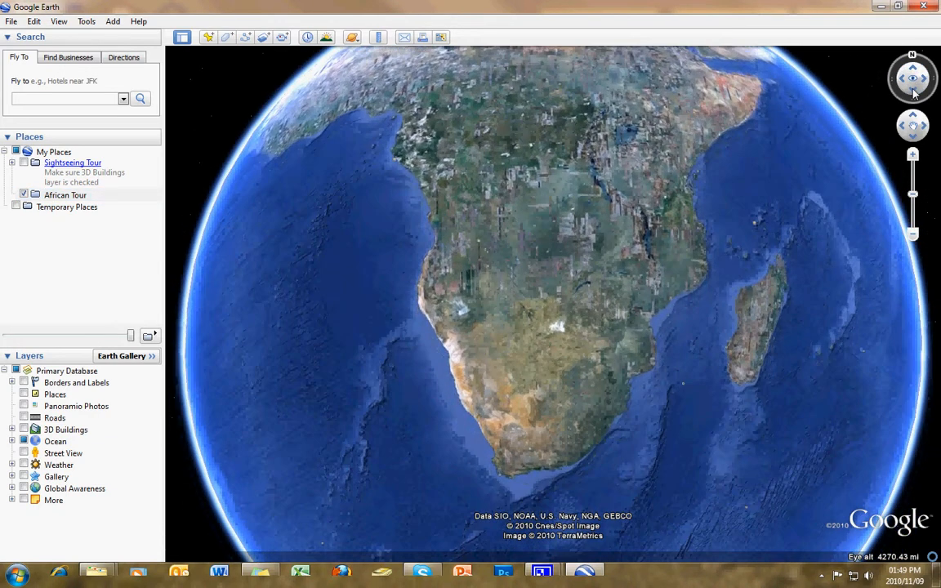
pyautogui.scroll(-3, 652, 216)
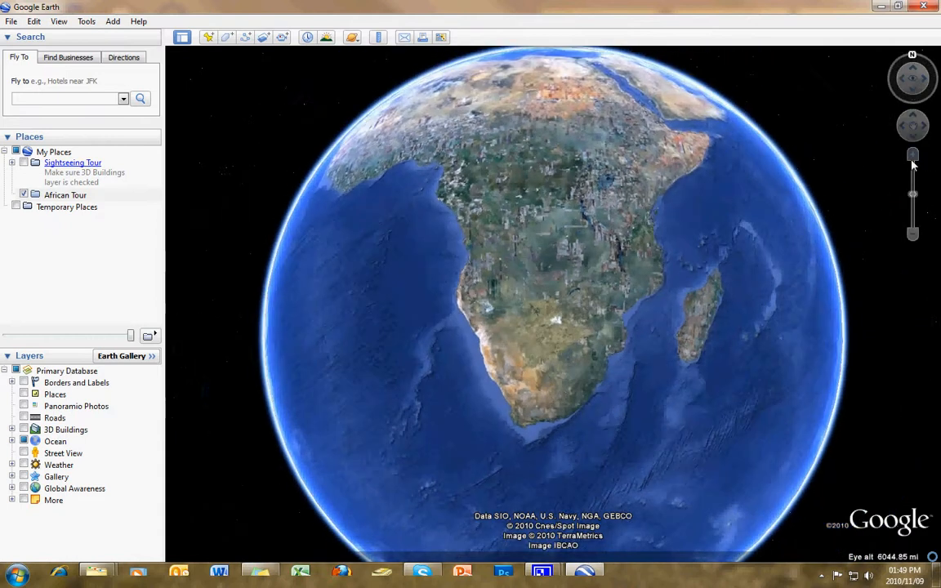
pyautogui.click(913, 155)
pyautogui.click(913, 235)
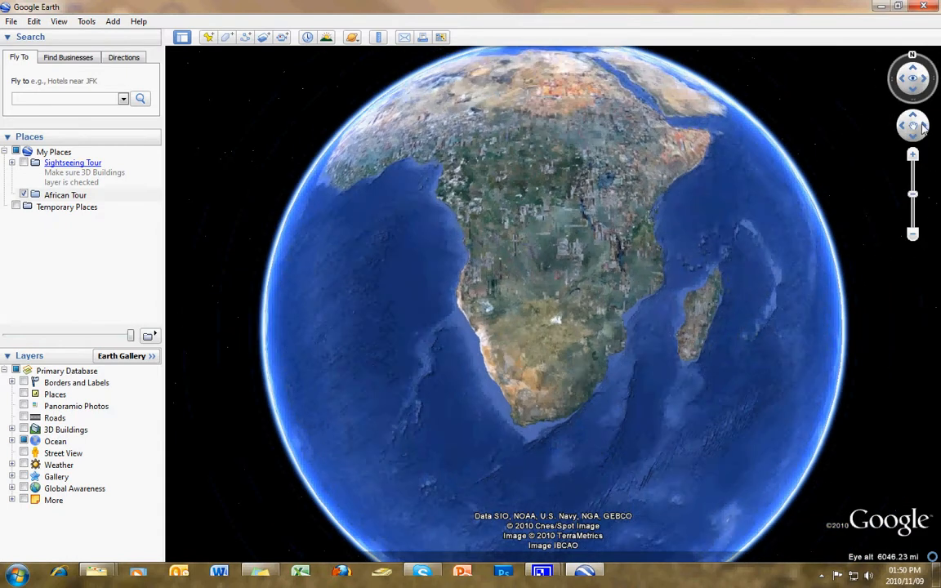
pyautogui.click(924, 126)
pyautogui.click(902, 126)
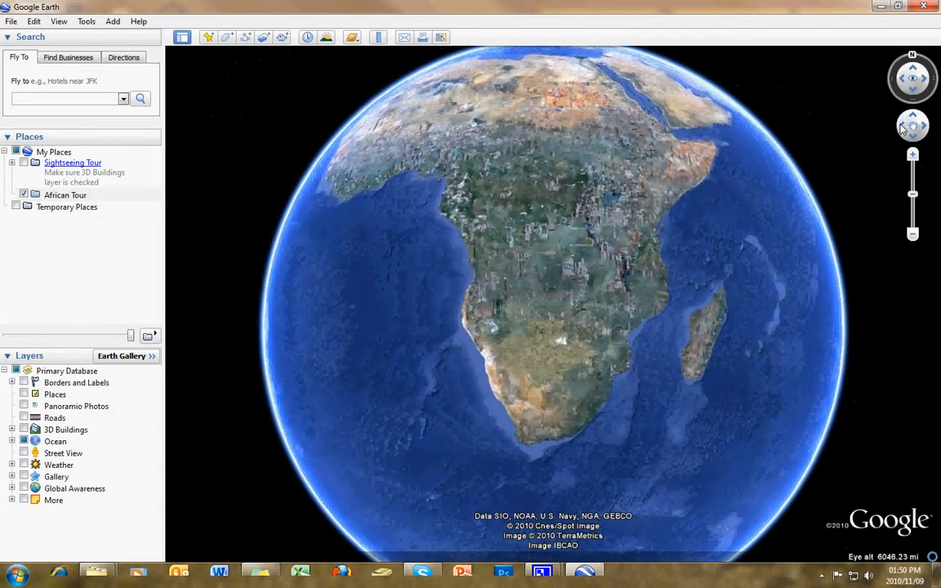
pyautogui.click(913, 119)
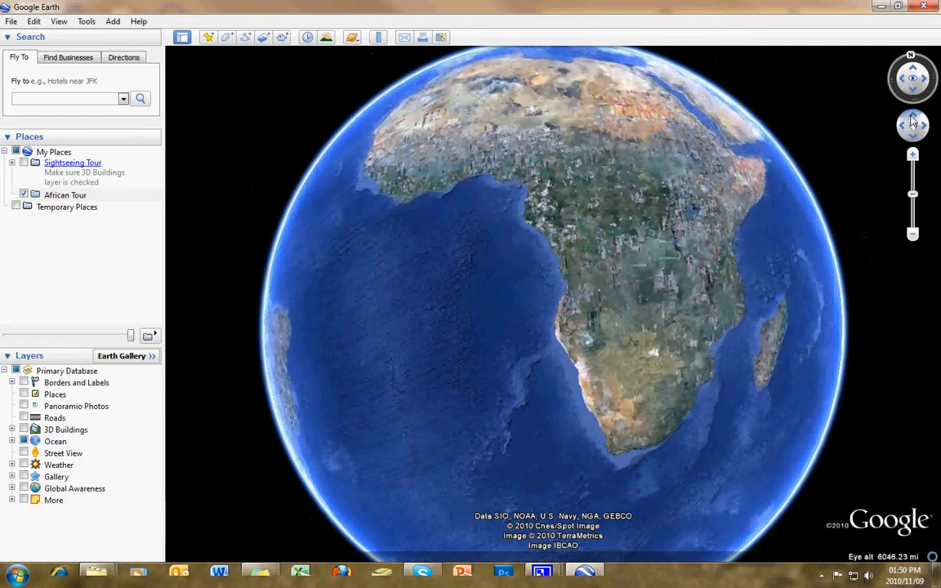
pyautogui.click(903, 126)
pyautogui.click(923, 128)
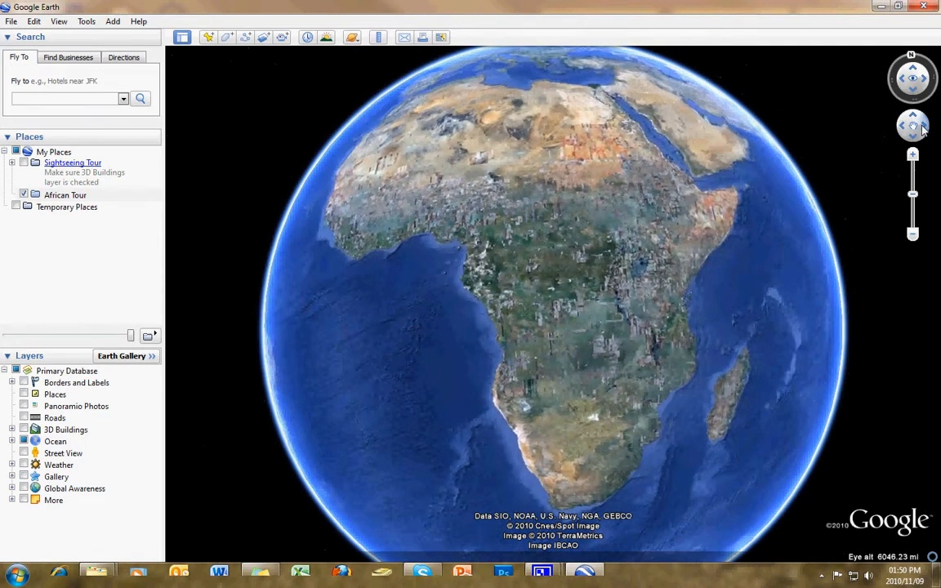
# - Zoom and rotate the globe directly to frame the whole African continent in the view
pyautogui.scroll(-3, 580, 427)
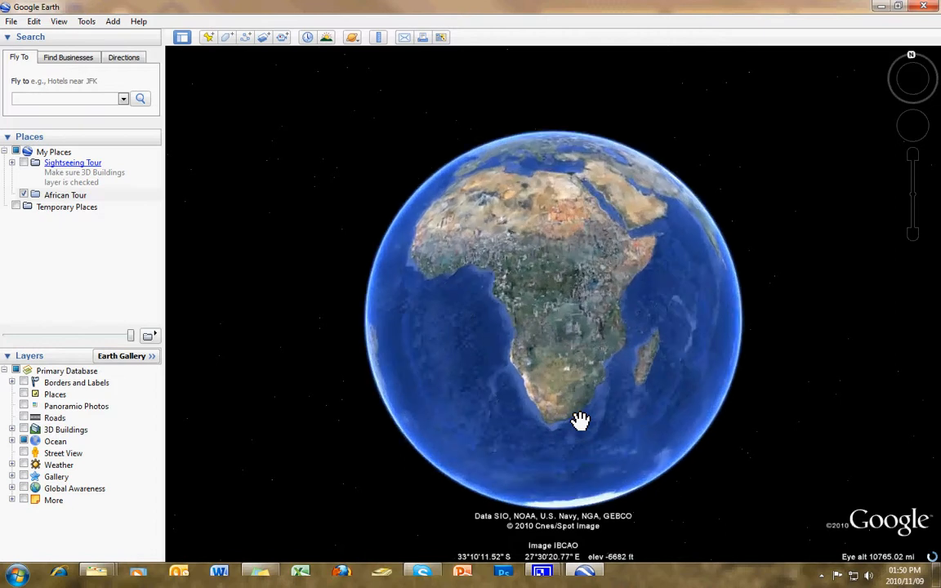
pyautogui.scroll(2, 580, 421)
pyautogui.scroll(2, 580, 421)
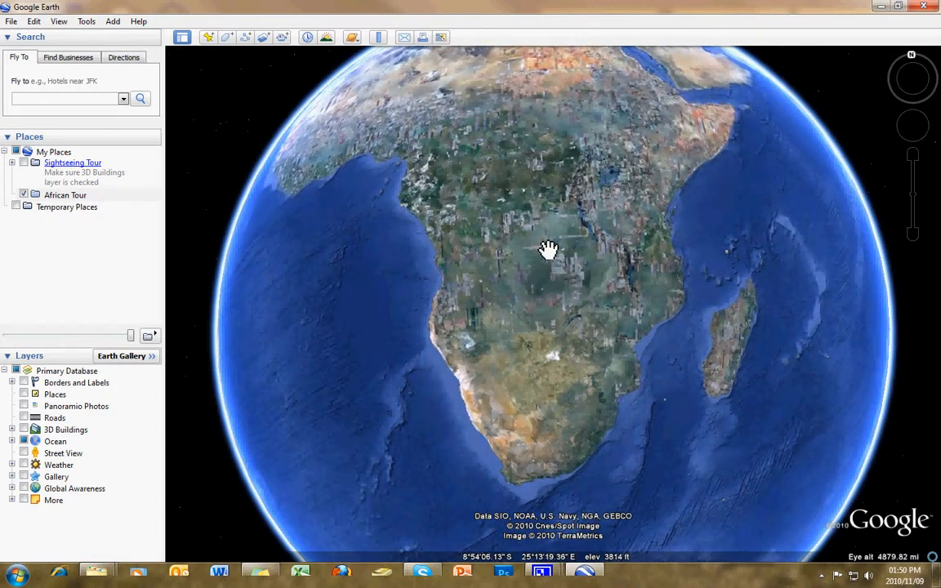
pyautogui.moveTo(552, 269); pyautogui.dragTo(514, 250)
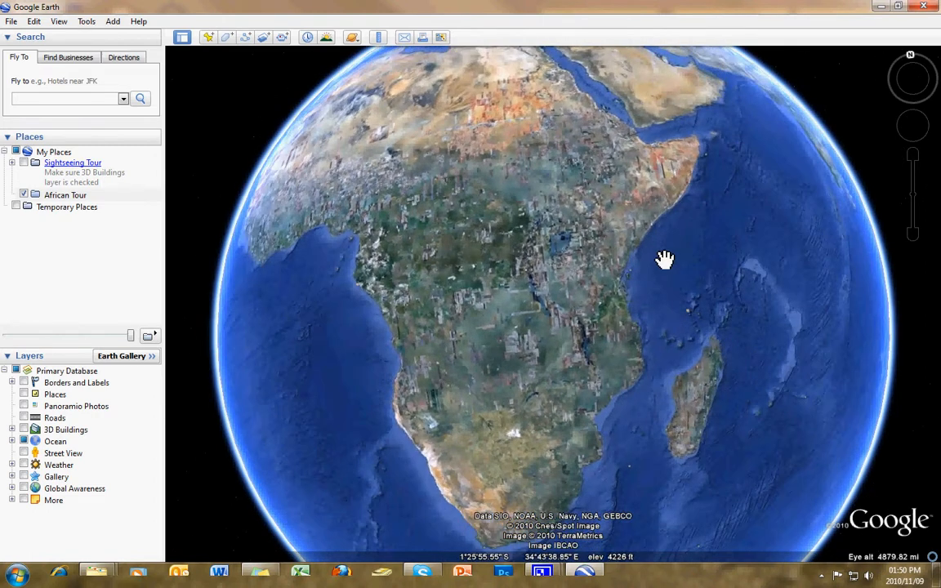
pyautogui.scroll(-3, 567, 300)
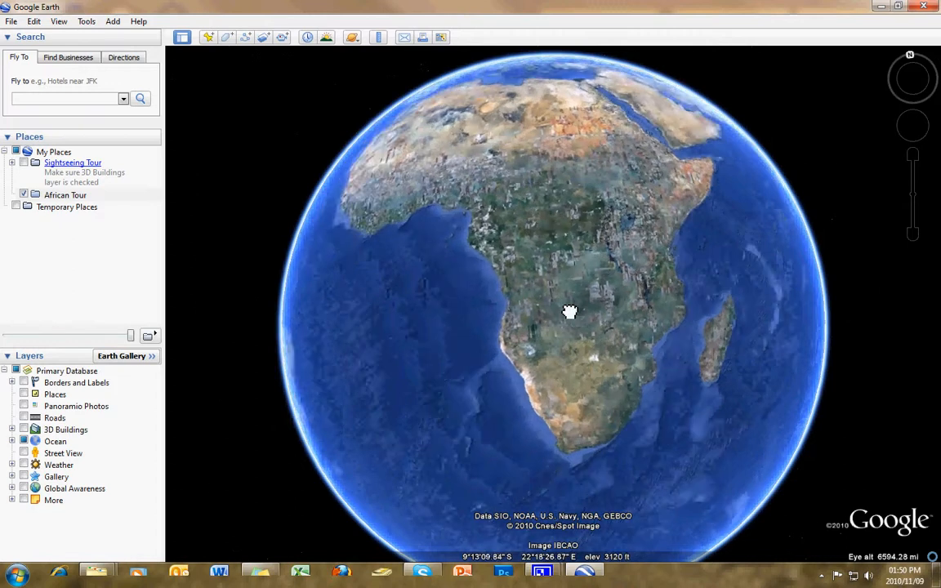
pyautogui.moveTo(563, 352); pyautogui.dragTo(518, 321)
pyautogui.moveTo(750, 240); pyautogui.dragTo(760, 312)
pyautogui.moveTo(415, 273); pyautogui.dragTo(475, 255)
pyautogui.moveTo(758, 351); pyautogui.dragTo(757, 322)
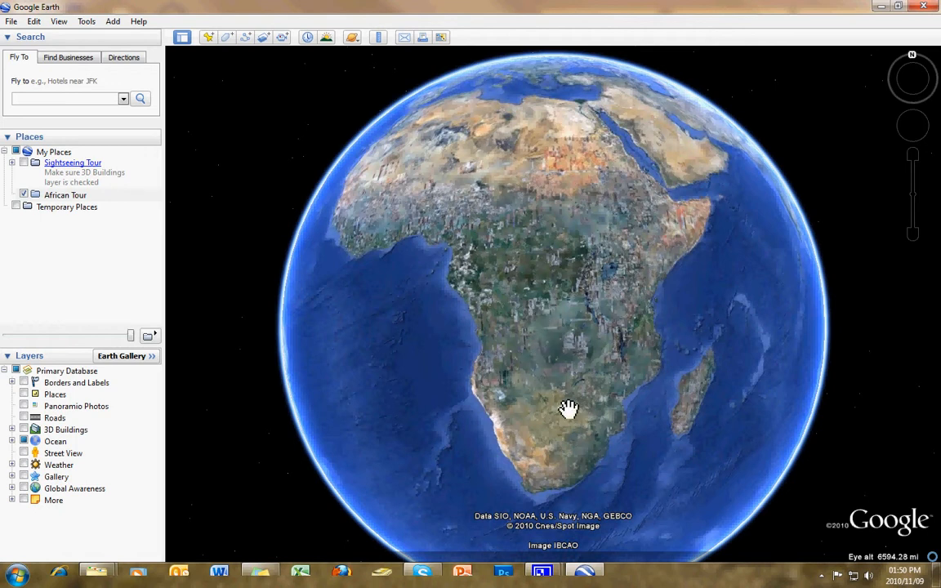
pyautogui.scroll(-2, 569, 410)
pyautogui.scroll(3, 569, 411)
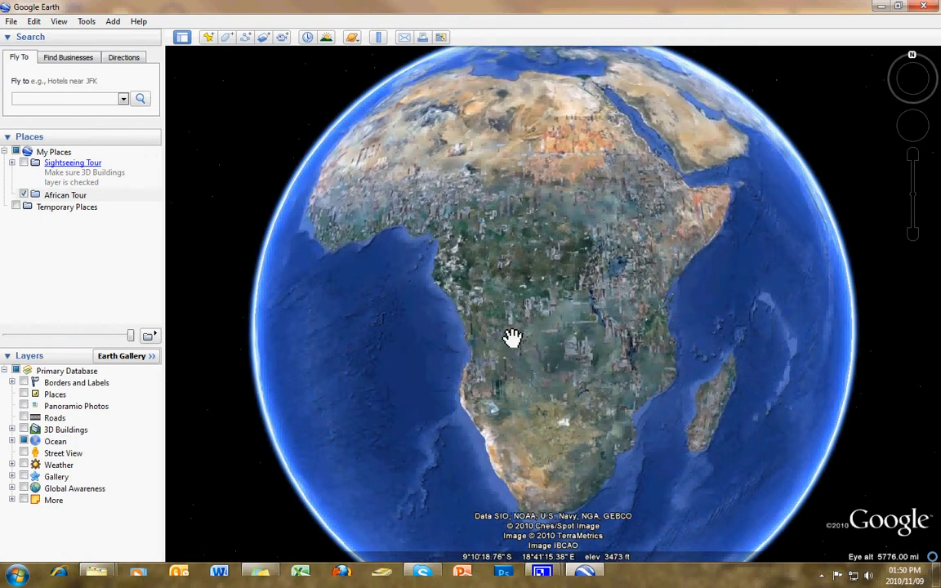
# - Add an image overlay named "South Africa Vegitation Map" using the image south_africa_veg_1979 from the South Africa folder
pyautogui.click(114, 22)
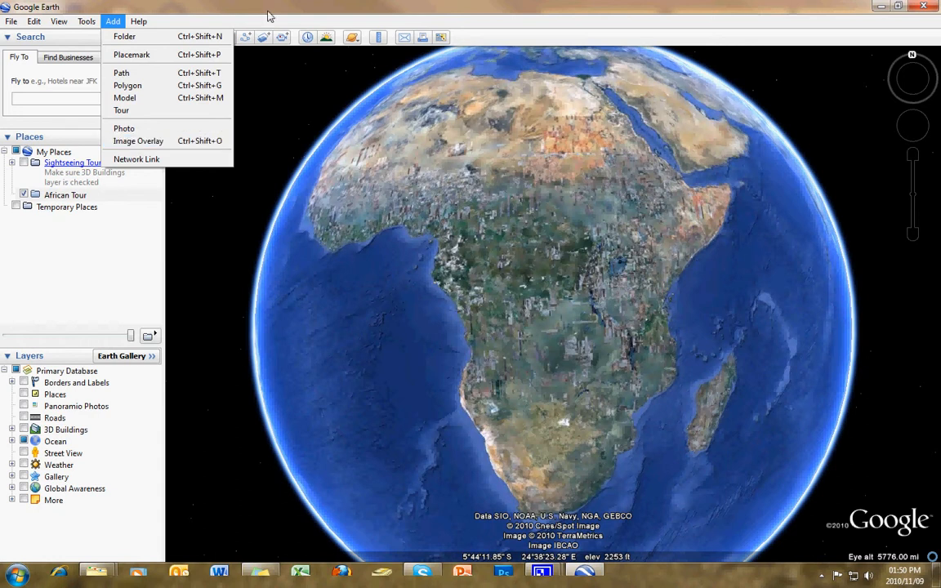
pyautogui.click(243, 17)
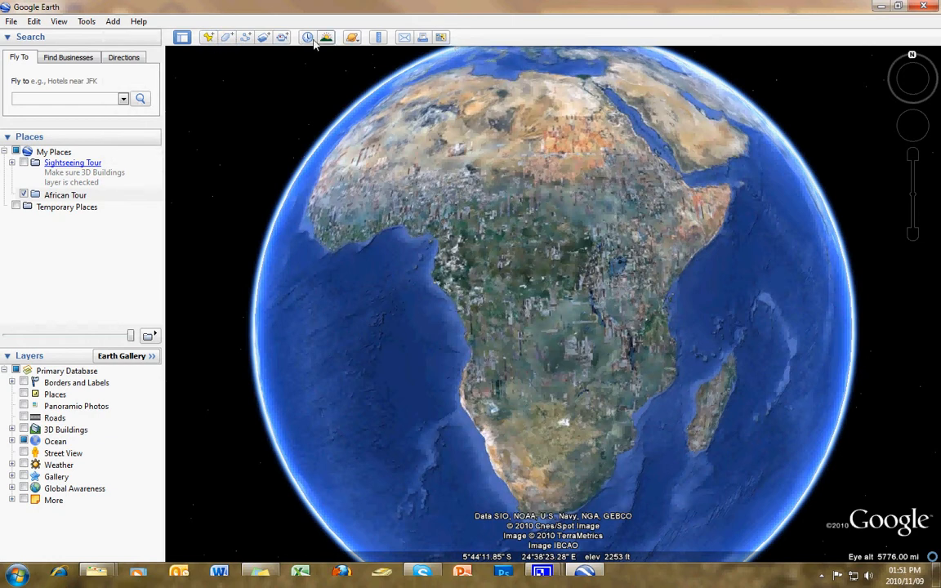
pyautogui.click(263, 38)
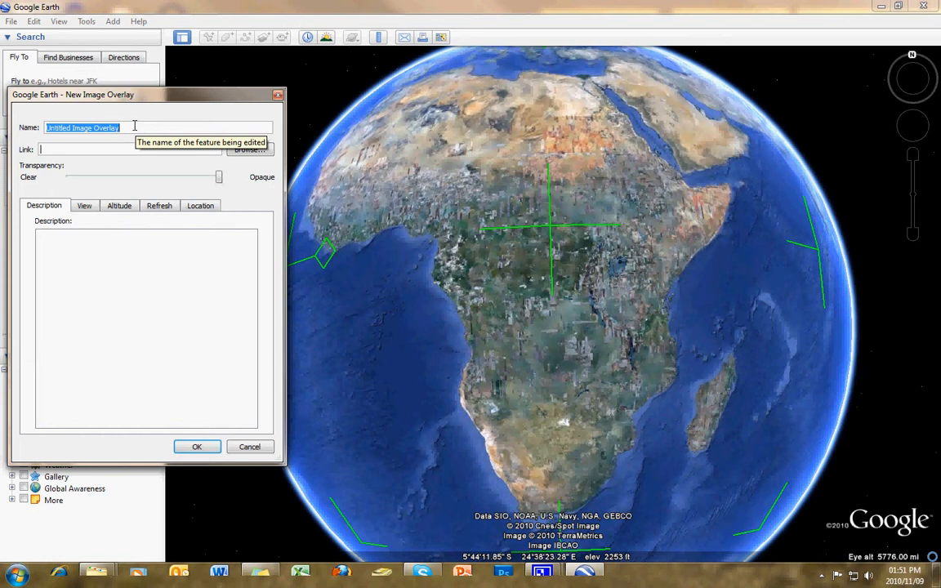
pyautogui.write('South Africa Vegitation Map')
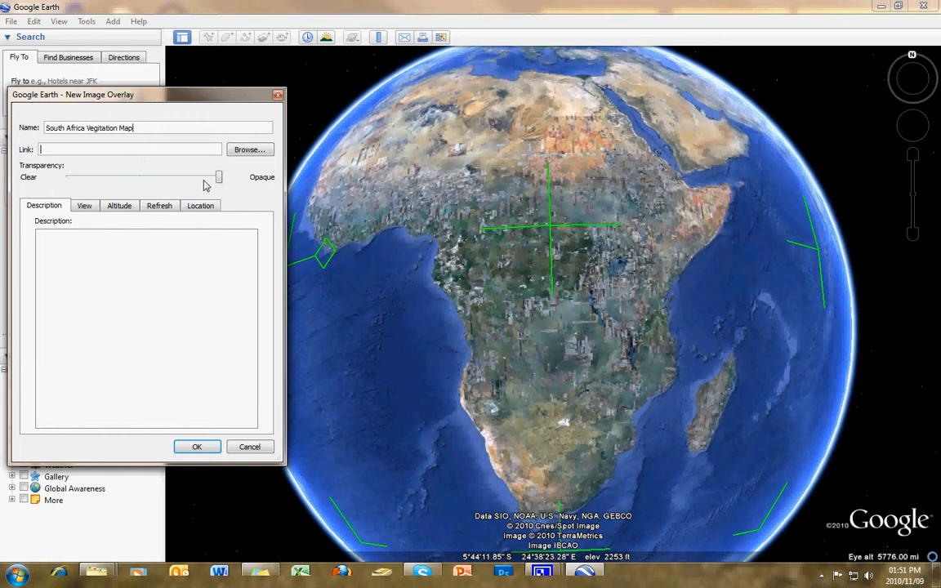
pyautogui.click(244, 151)
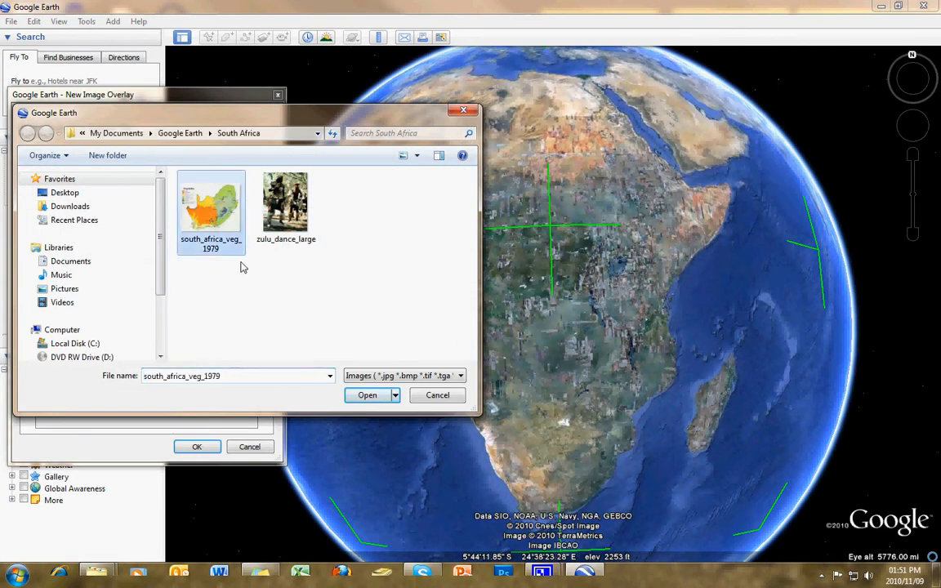
pyautogui.click(365, 397)
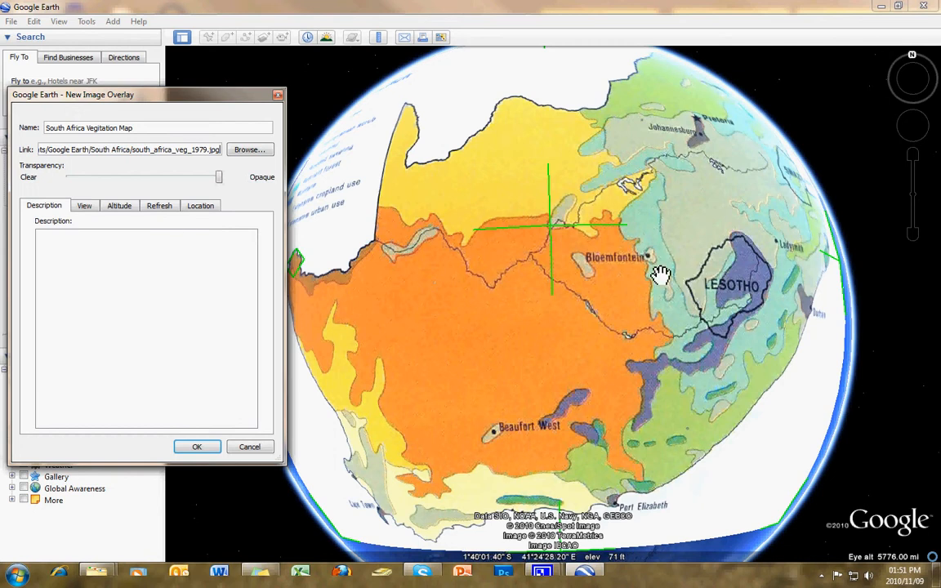
# - Move the vegetation map overlay southward and shrink it from its northern edge and both northern corners
pyautogui.moveTo(550, 227); pyautogui.dragTo(578, 403)
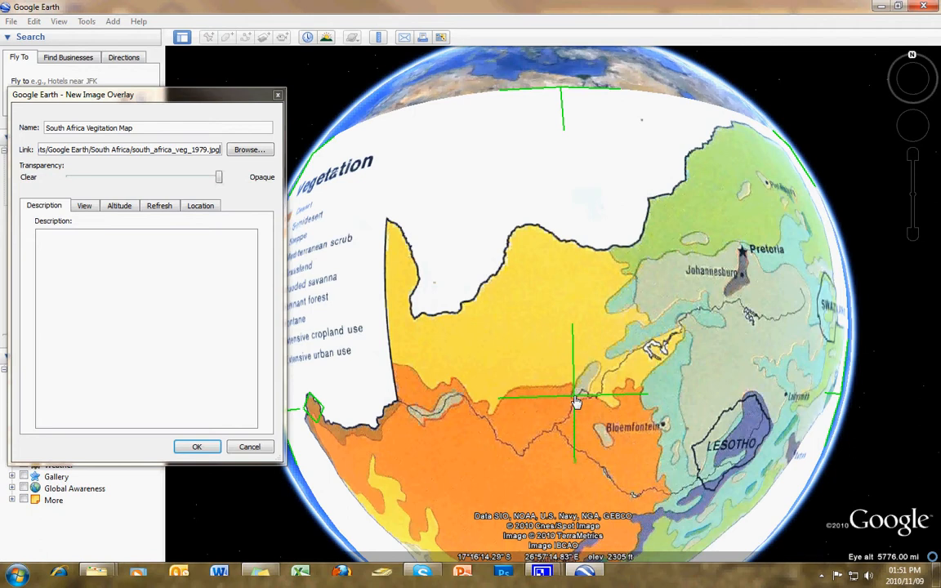
pyautogui.moveTo(584, 246); pyautogui.dragTo(607, 269)
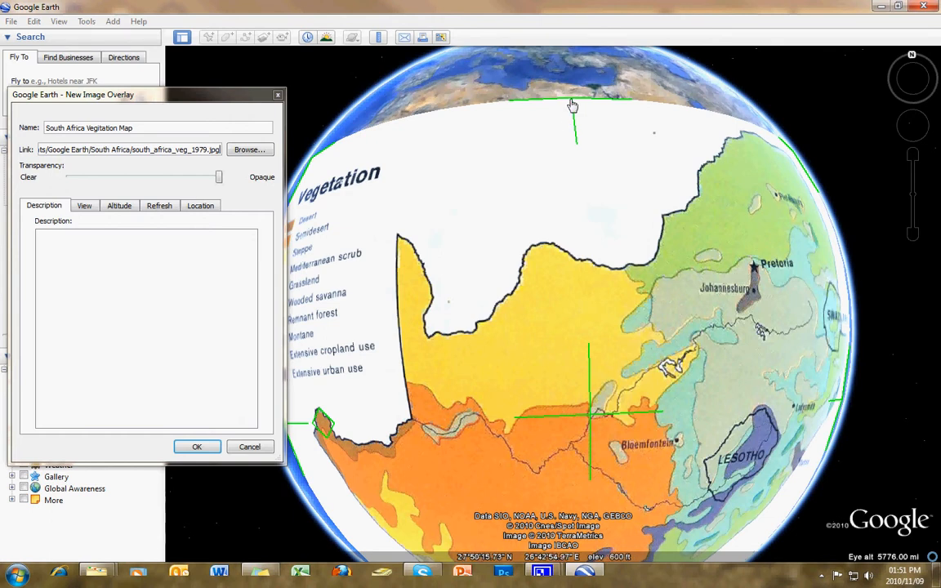
pyautogui.moveTo(574, 109); pyautogui.dragTo(580, 231)
pyautogui.moveTo(689, 361); pyautogui.dragTo(590, 337)
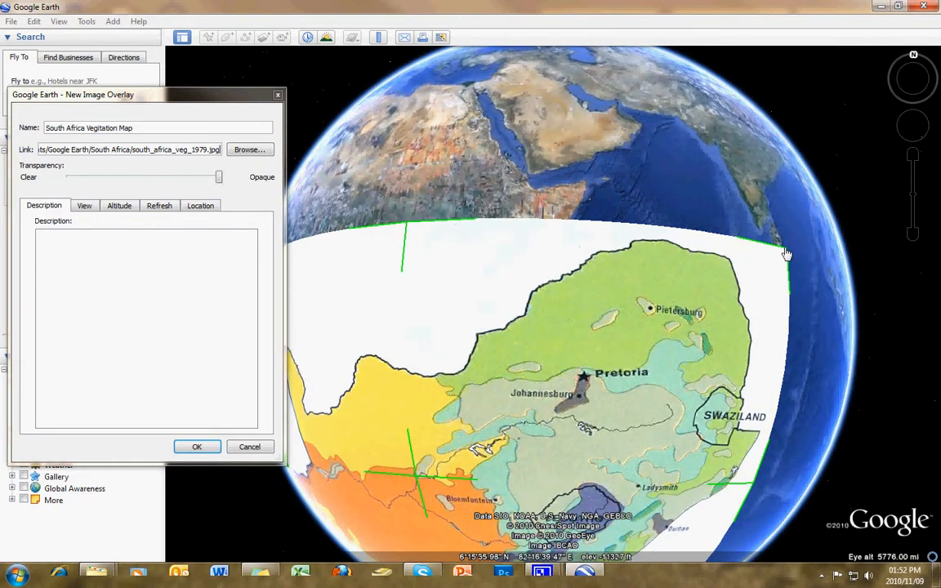
pyautogui.moveTo(787, 254); pyautogui.dragTo(541, 367)
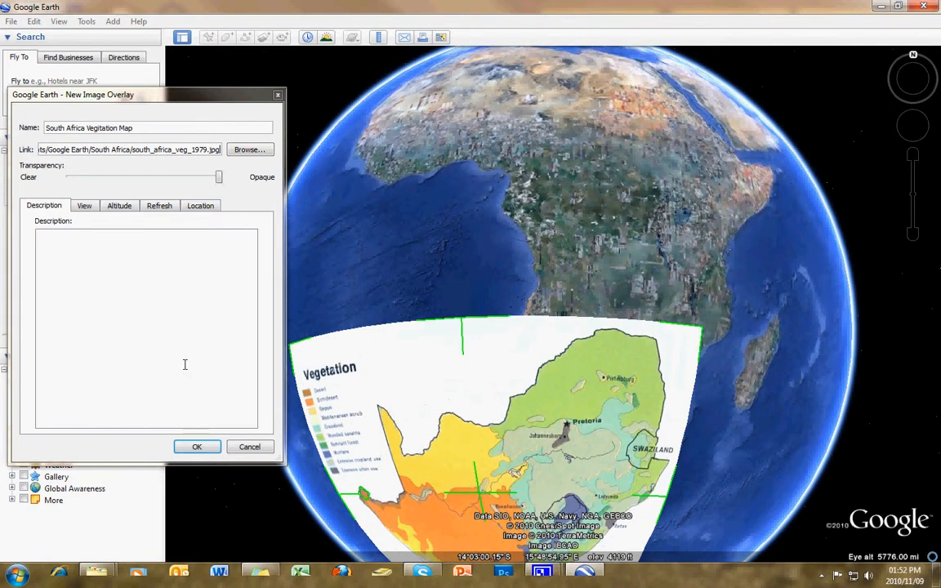
pyautogui.moveTo(429, 343); pyautogui.dragTo(440, 342)
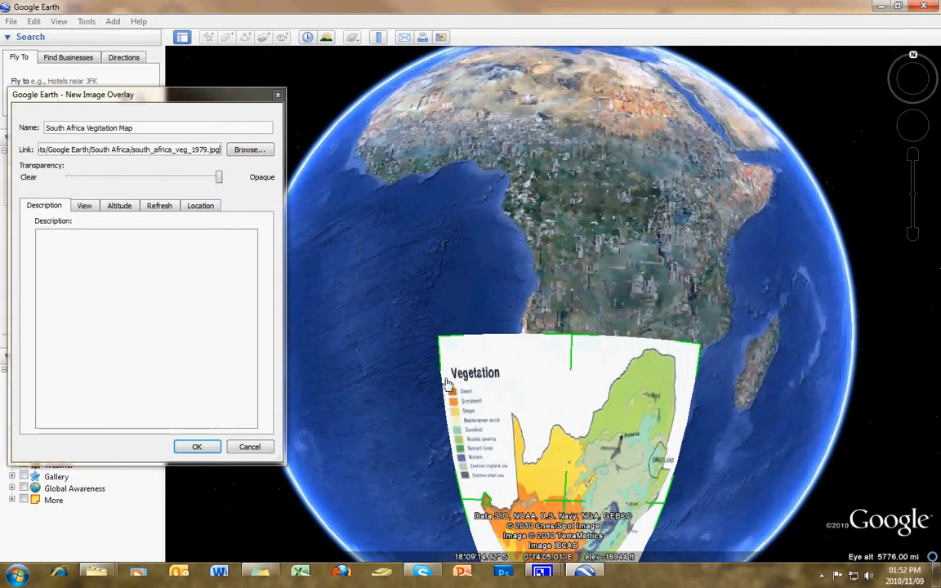
# - Reduce the overlay's height from its southern side and position the map over southern Africa
pyautogui.scroll(-3, 700, 393)
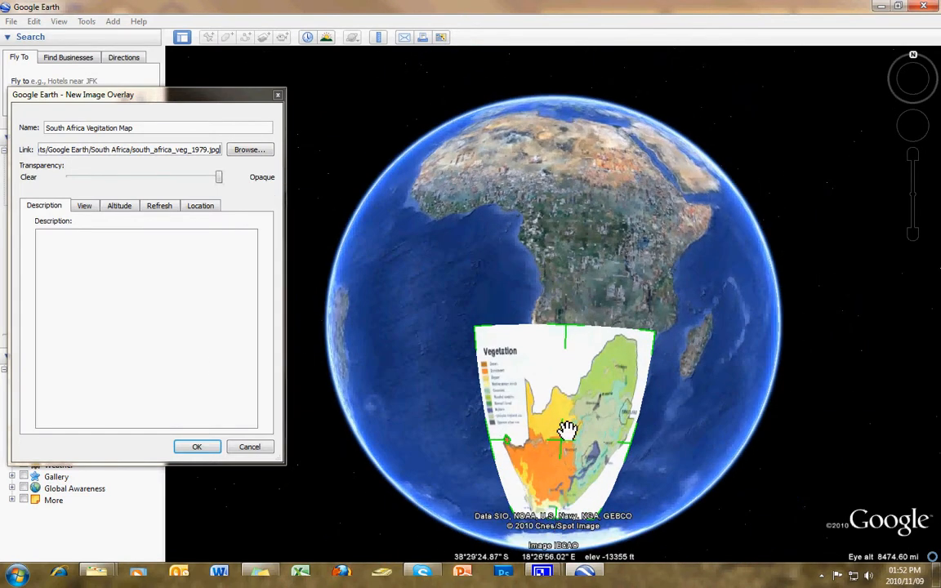
pyautogui.moveTo(562, 447); pyautogui.dragTo(567, 359)
pyautogui.moveTo(496, 474); pyautogui.dragTo(487, 374)
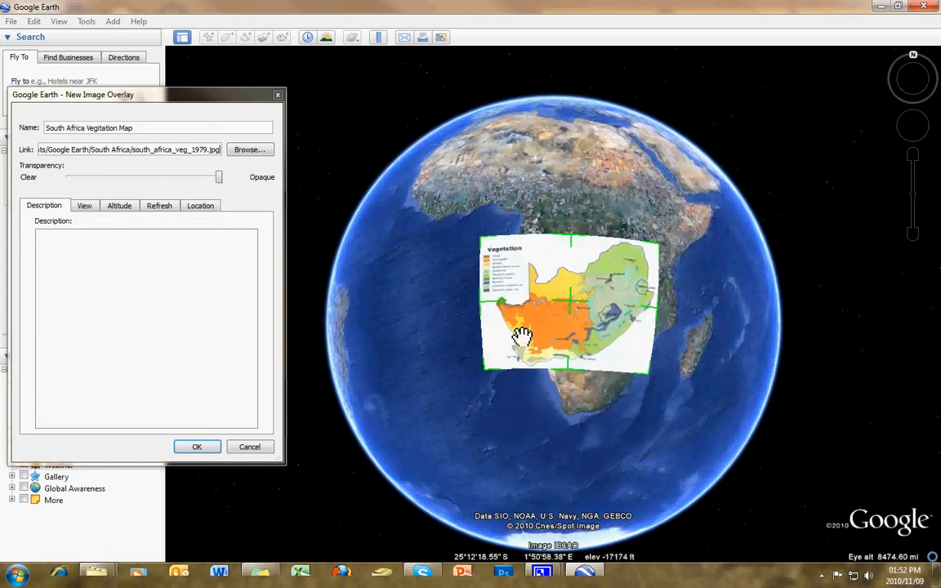
pyautogui.moveTo(575, 288); pyautogui.dragTo(585, 398)
# - Shrink the vegetation overlay from its northeast and northwest corners and make it semi-transparent, slightly below the midpoint between clear and opaque
pyautogui.scroll(1, 693, 413)
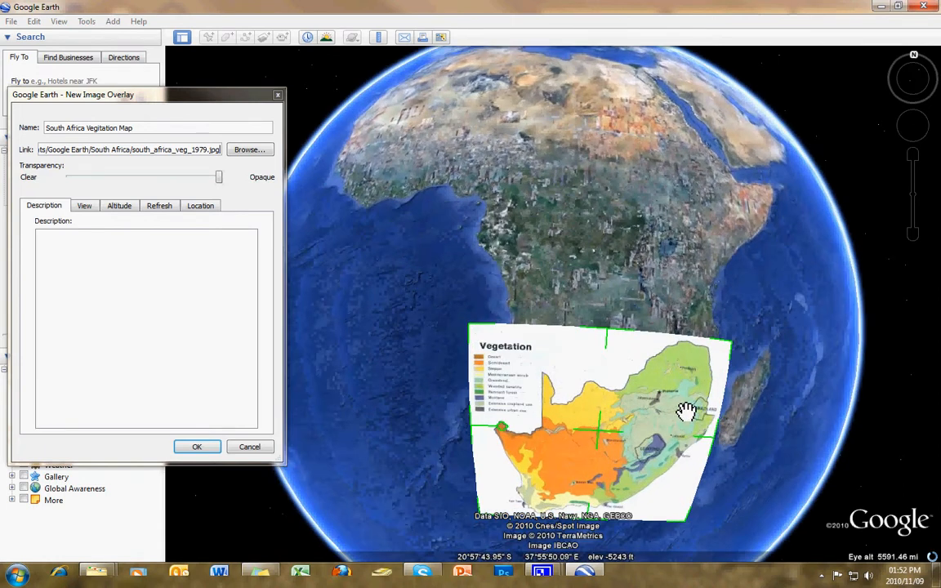
pyautogui.scroll(1, 556, 219)
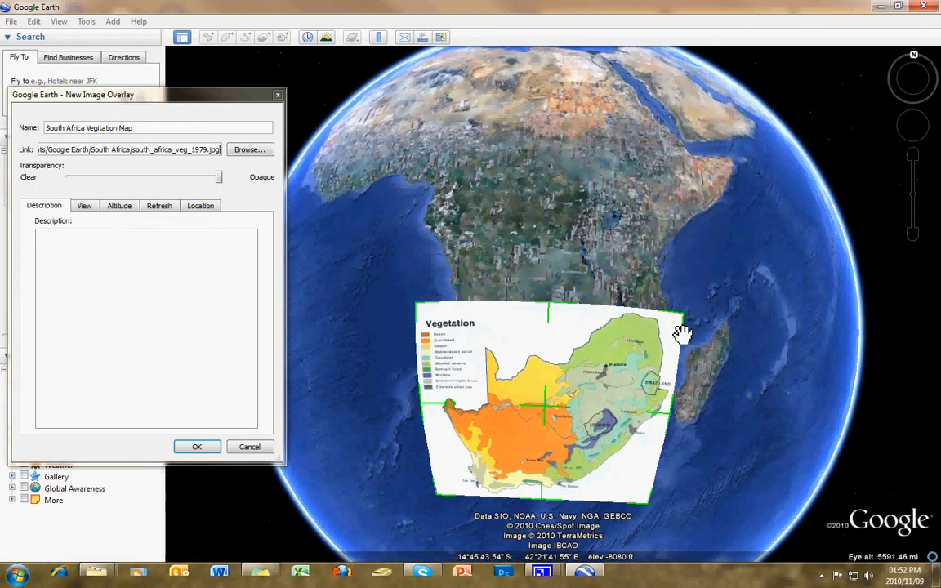
pyautogui.moveTo(684, 321); pyautogui.dragTo(626, 378)
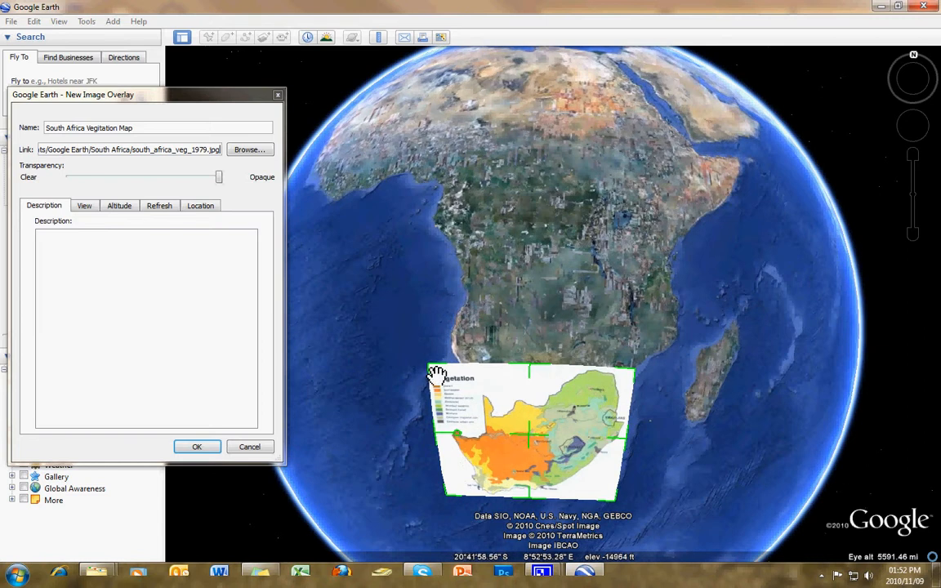
pyautogui.moveTo(429, 372); pyautogui.dragTo(459, 373)
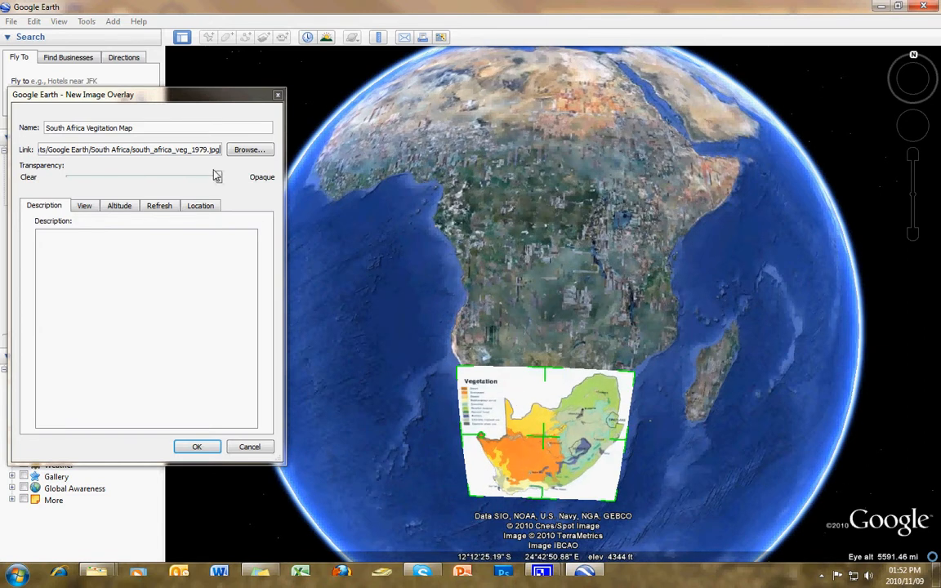
pyautogui.moveTo(219, 180); pyautogui.dragTo(131, 194)
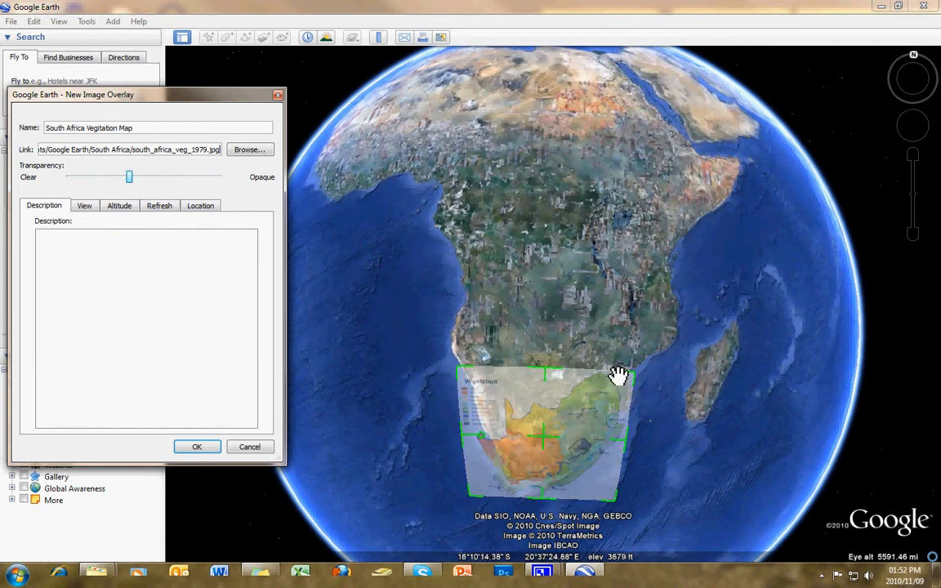
# - Fit the overlay to the South African coastline by pulling in its western corners and its eastern and southern edges
pyautogui.scroll(-3, 668, 399)
pyautogui.scroll(3, 656, 390)
pyautogui.scroll(2, 653, 335)
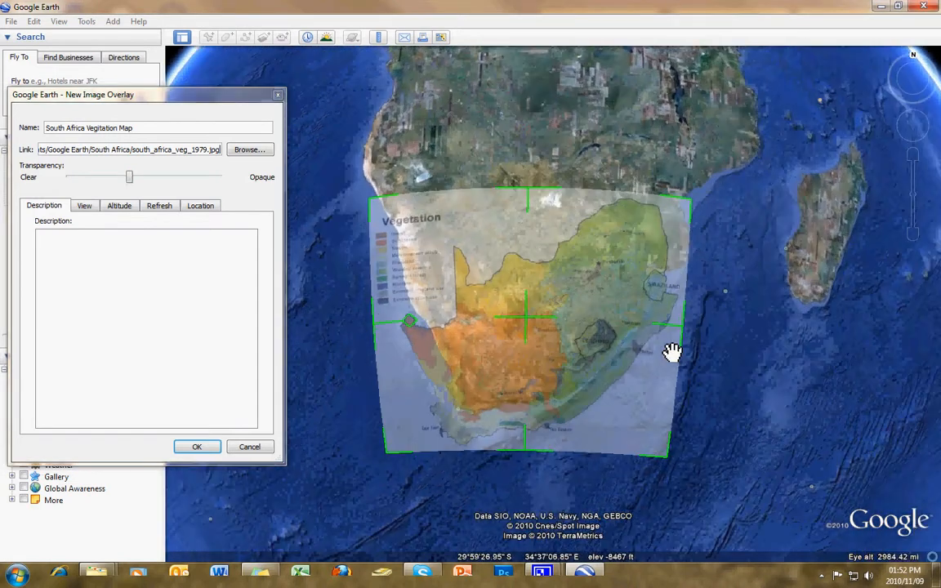
pyautogui.moveTo(388, 462); pyautogui.dragTo(403, 434)
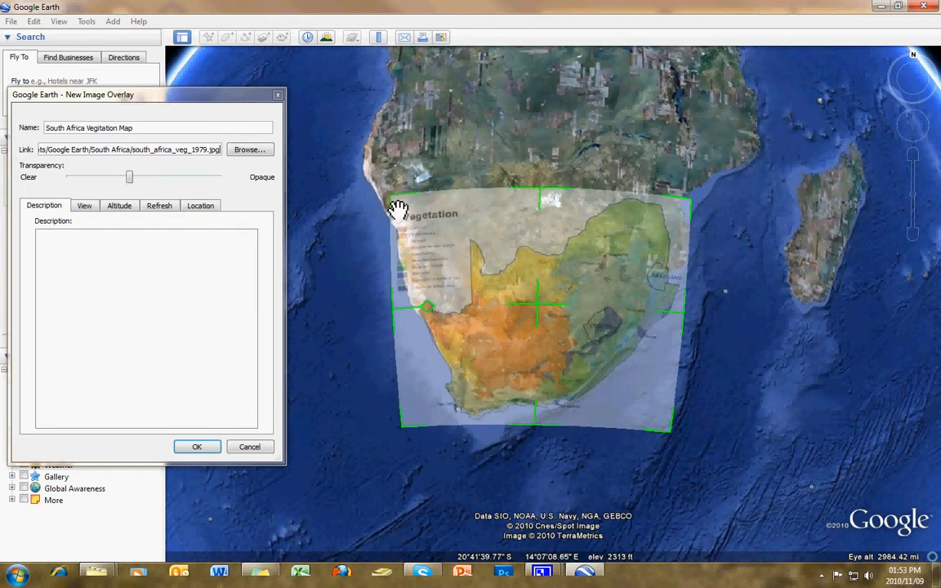
pyautogui.moveTo(391, 200)
pyautogui.mouseDown()
pyautogui.moveTo(403, 231)
pyautogui.moveTo(401, 214)
pyautogui.mouseUp()
pyautogui.moveTo(683, 327); pyautogui.dragTo(657, 327)
pyautogui.moveTo(528, 433); pyautogui.dragTo(530, 428)
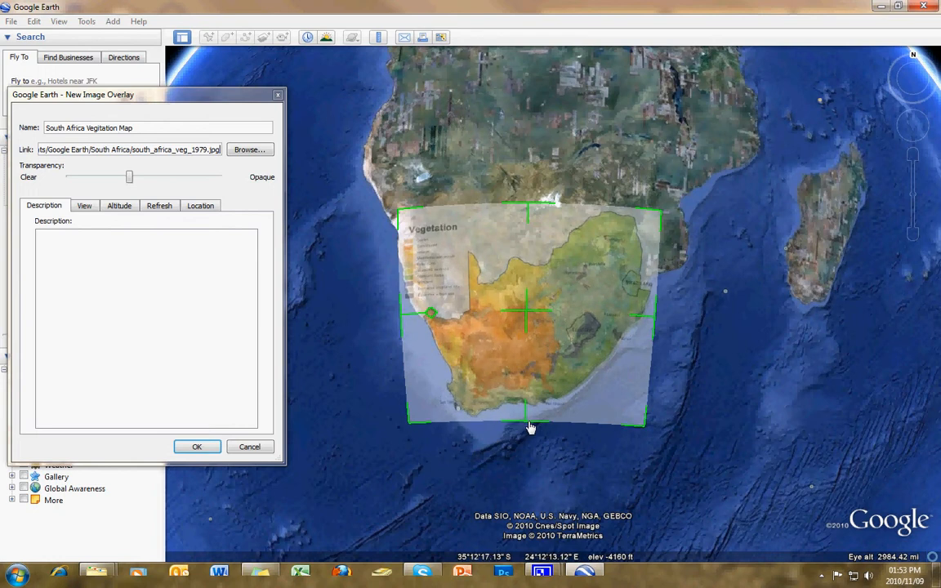
# - Fine-tune the overlay's southwest, northwest and southeast corners against the coastline
pyautogui.moveTo(412, 428)
pyautogui.mouseDown()
pyautogui.moveTo(414, 419)
pyautogui.moveTo(412, 430)
pyautogui.mouseUp()
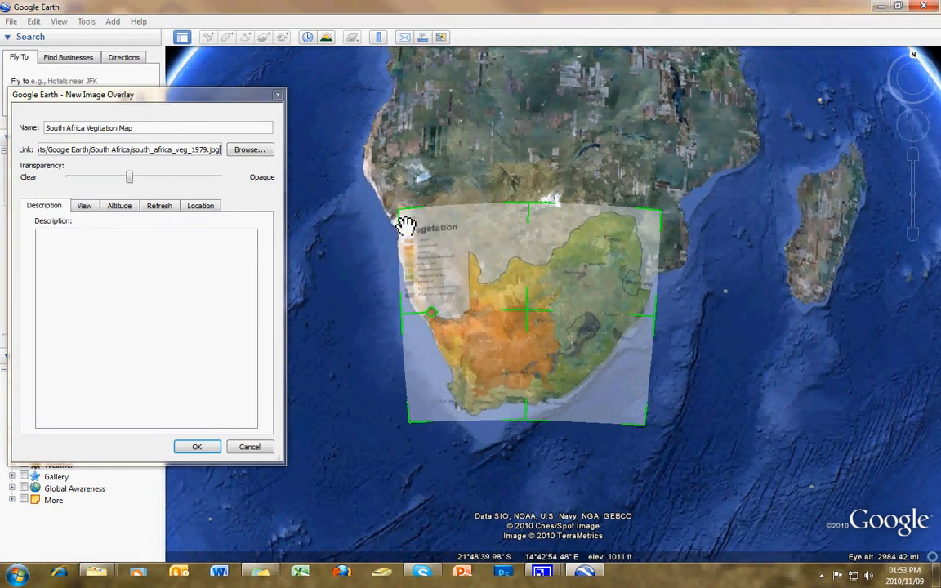
pyautogui.moveTo(400, 215); pyautogui.dragTo(402, 221)
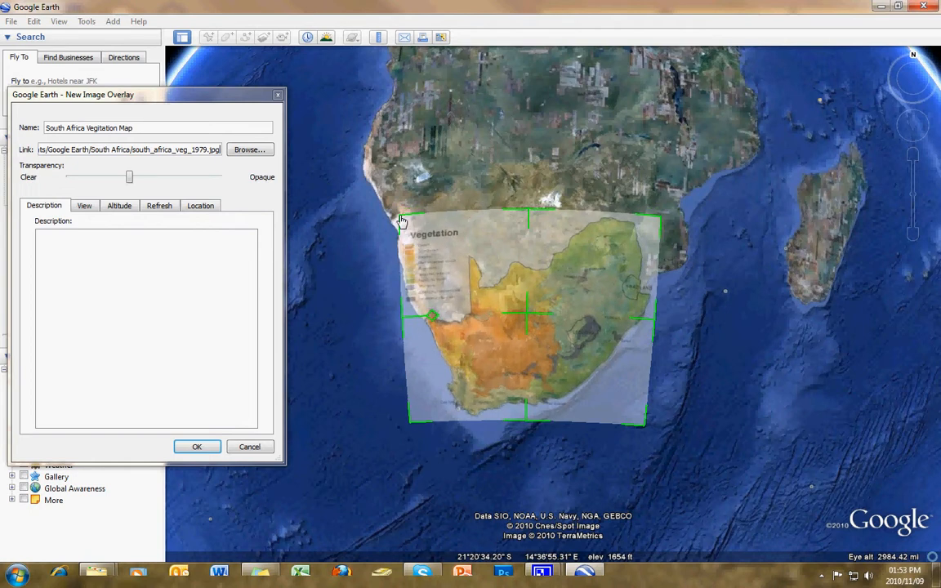
pyautogui.moveTo(645, 430); pyautogui.dragTo(649, 433)
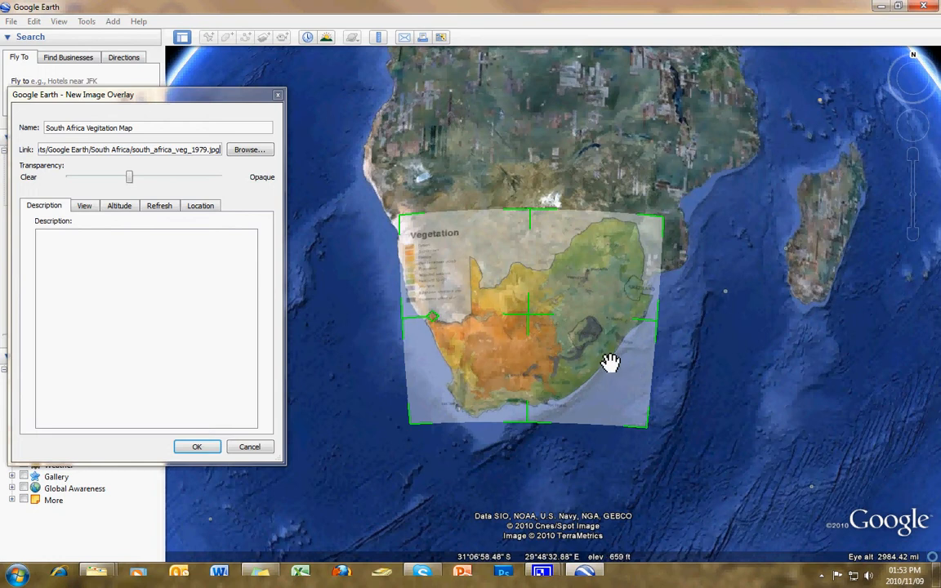
# - Refine the overlay's southwest corner, eastern edge and southeast corner by small amounts, and save the new image overlay
pyautogui.scroll(2, 656, 362)
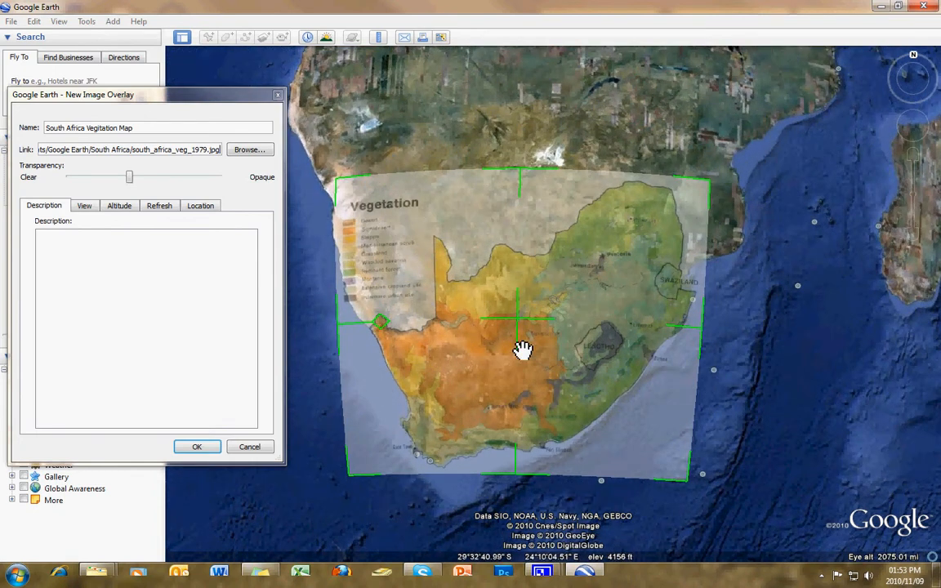
pyautogui.scroll(2, 654, 364)
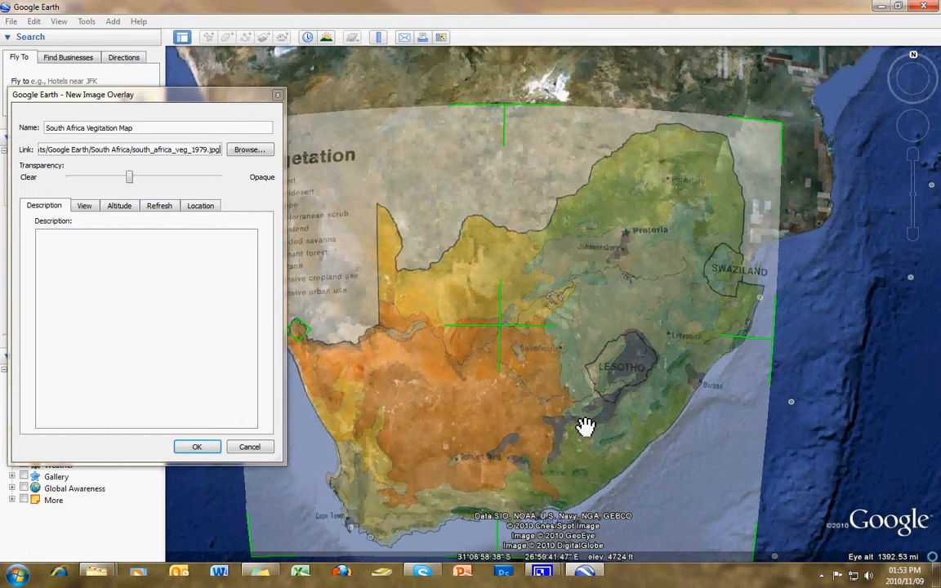
pyautogui.scroll(-2, 585, 427)
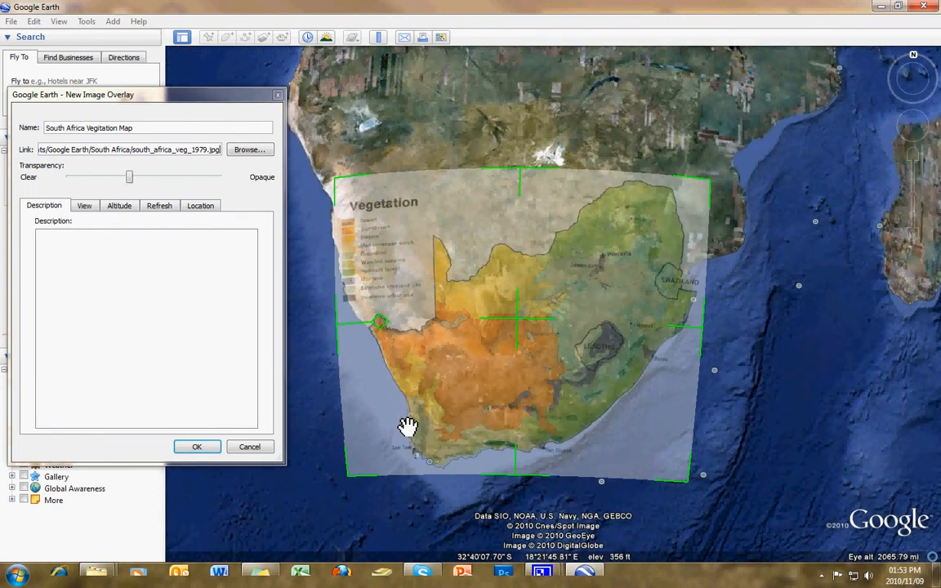
pyautogui.moveTo(347, 482); pyautogui.dragTo(349, 481)
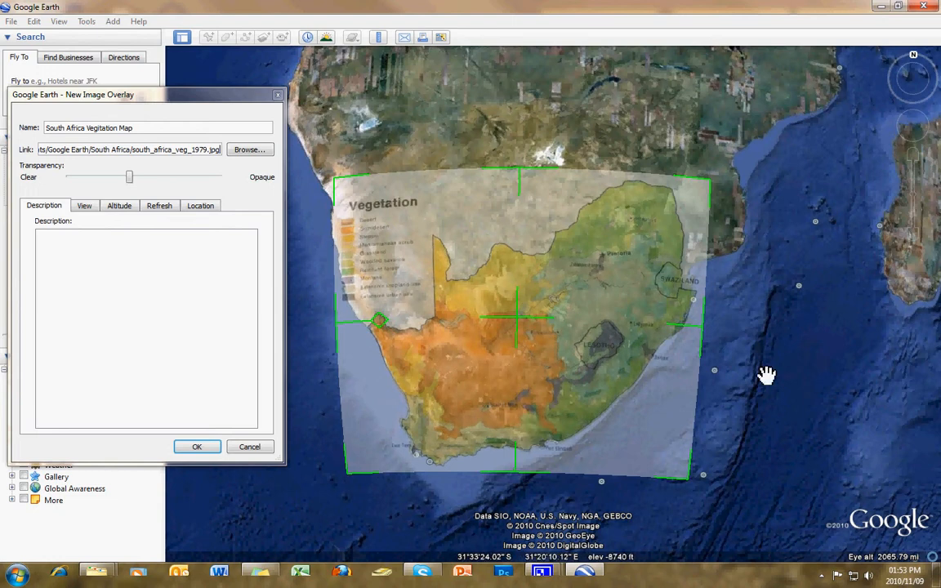
pyautogui.moveTo(702, 333); pyautogui.dragTo(700, 333)
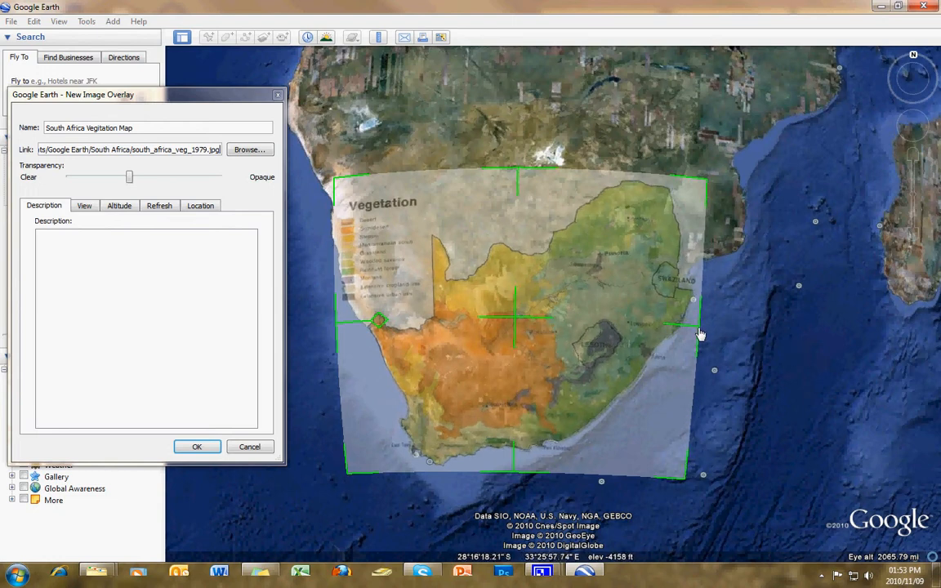
pyautogui.moveTo(682, 484); pyautogui.dragTo(689, 486)
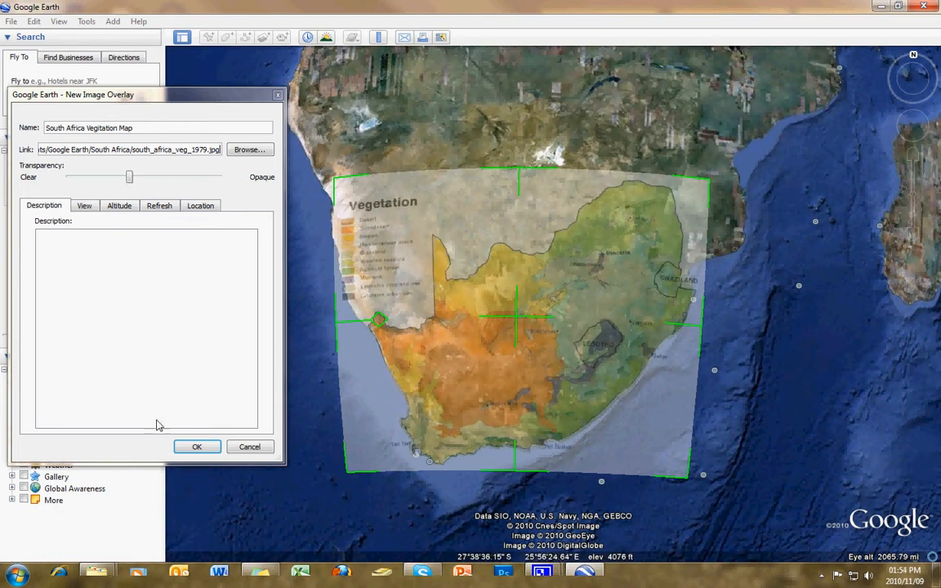
pyautogui.click(197, 448)
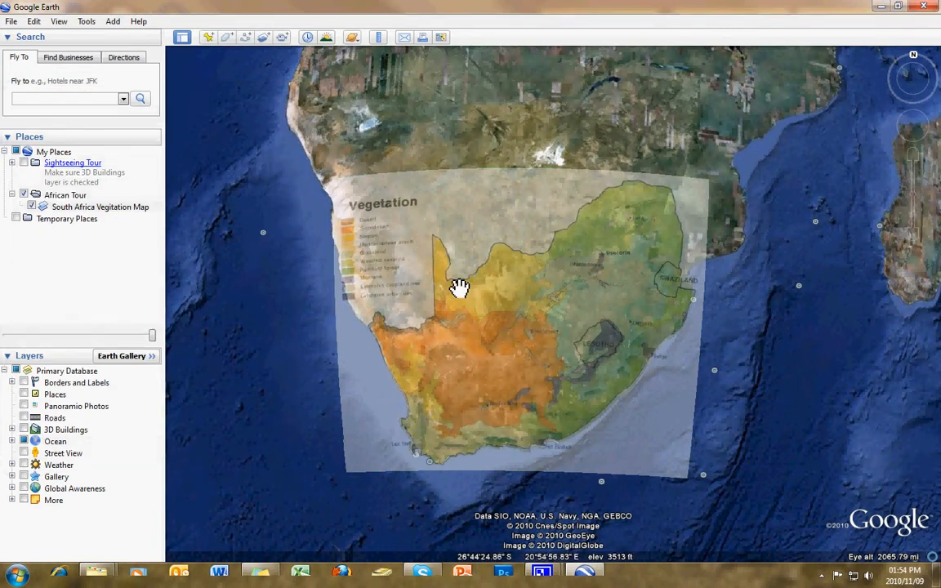
# - Reopen the properties of South Africa Vegitation Map, shift the whole overlay slightly south, and save the change
pyautogui.moveTo(525, 322)
pyautogui.mouseDown()
pyautogui.moveTo(488, 273)
pyautogui.moveTo(539, 334)
pyautogui.mouseUp()
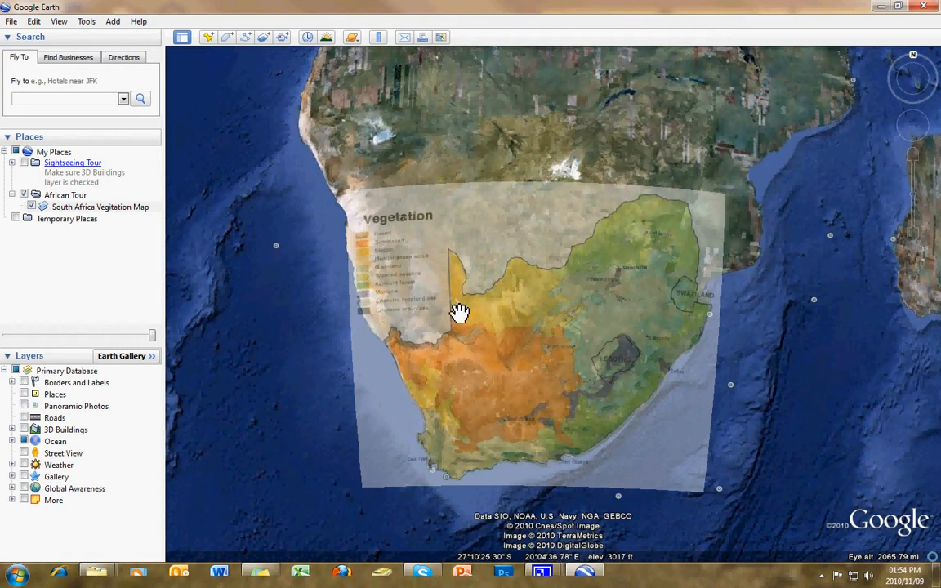
pyautogui.moveTo(521, 284); pyautogui.dragTo(611, 237)
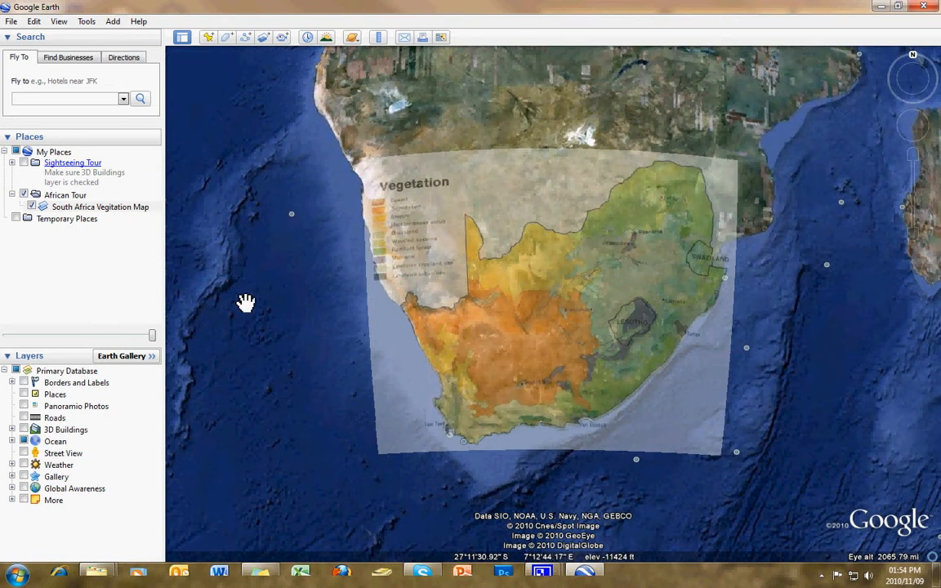
pyautogui.rightClick(85, 208)
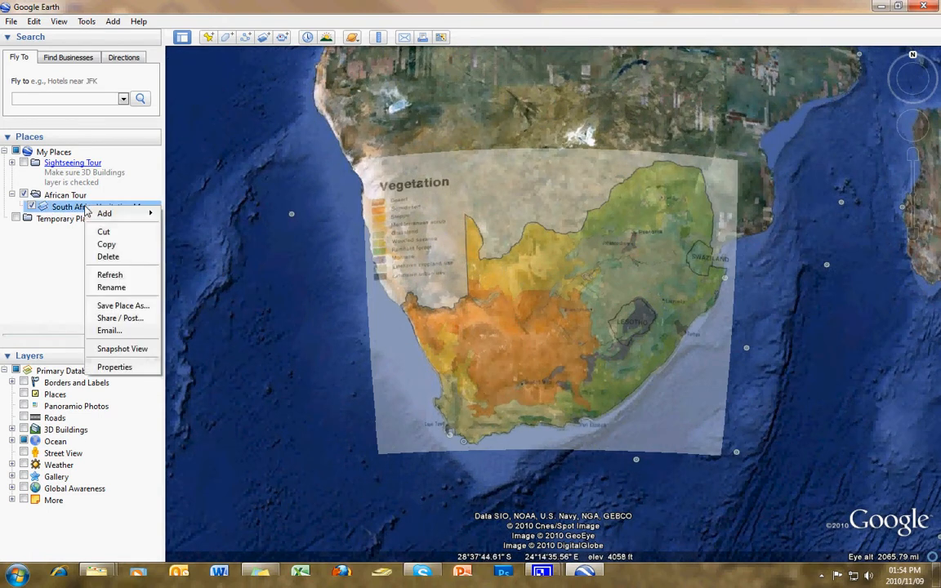
pyautogui.click(113, 368)
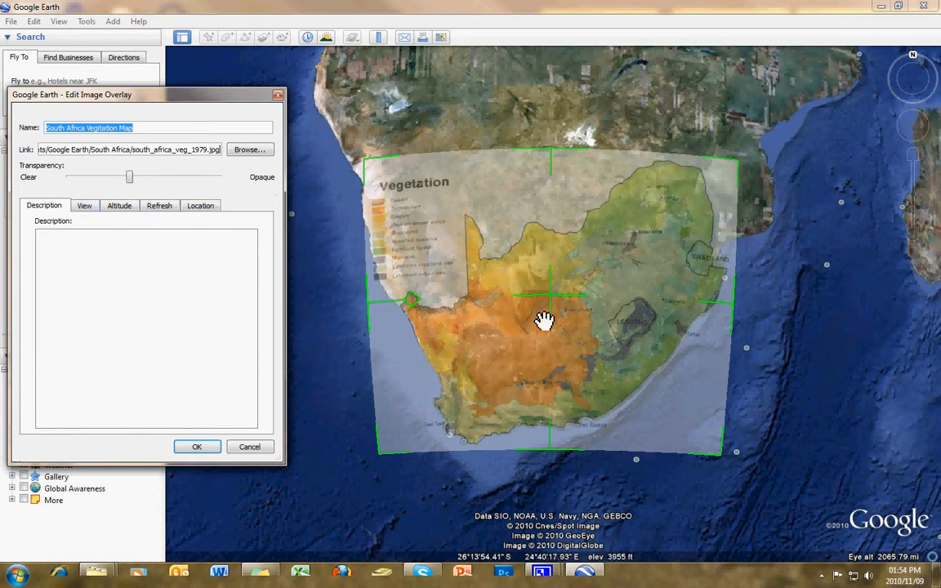
pyautogui.moveTo(553, 300)
pyautogui.mouseDown()
pyautogui.moveTo(582, 294)
pyautogui.moveTo(552, 302)
pyautogui.mouseUp()
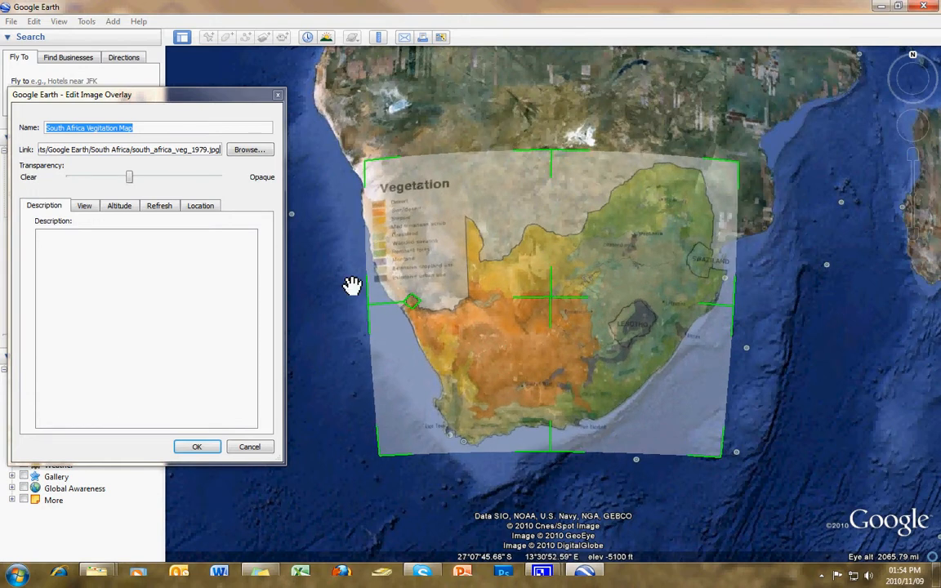
pyautogui.click(200, 448)
# - Hide the South Africa Vegitation Map overlay and show it again to compare it with the underlying imagery
pyautogui.rightClick(75, 207)
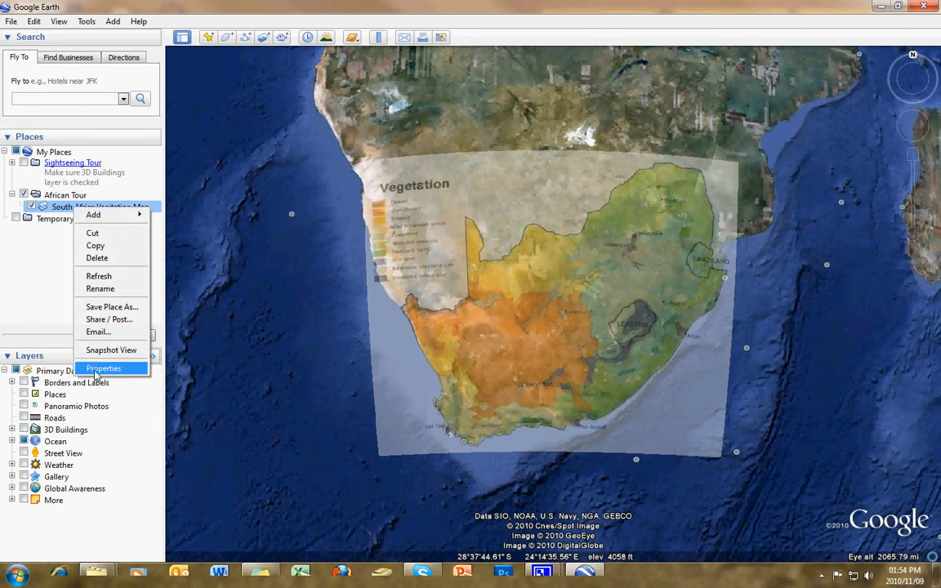
pyautogui.click(551, 267)
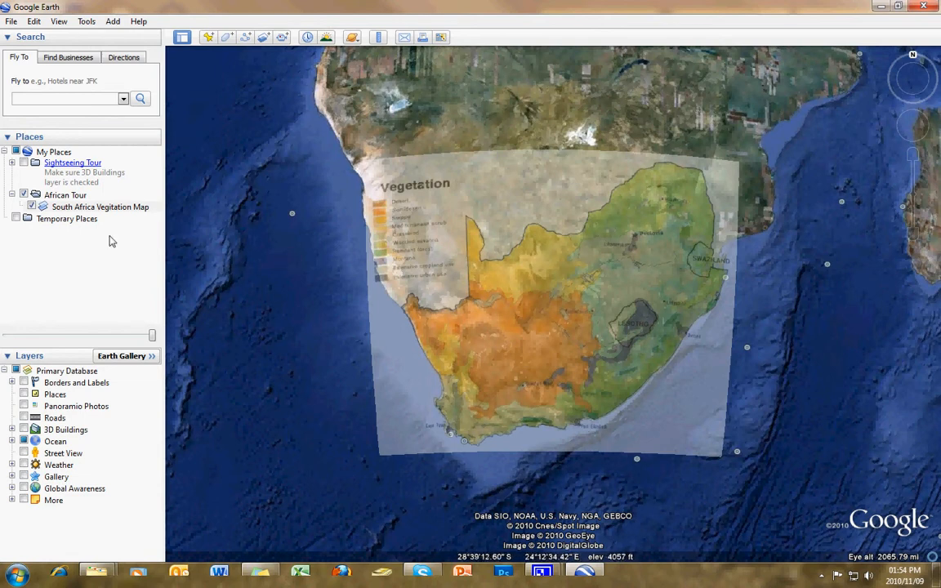
pyautogui.click(31, 207)
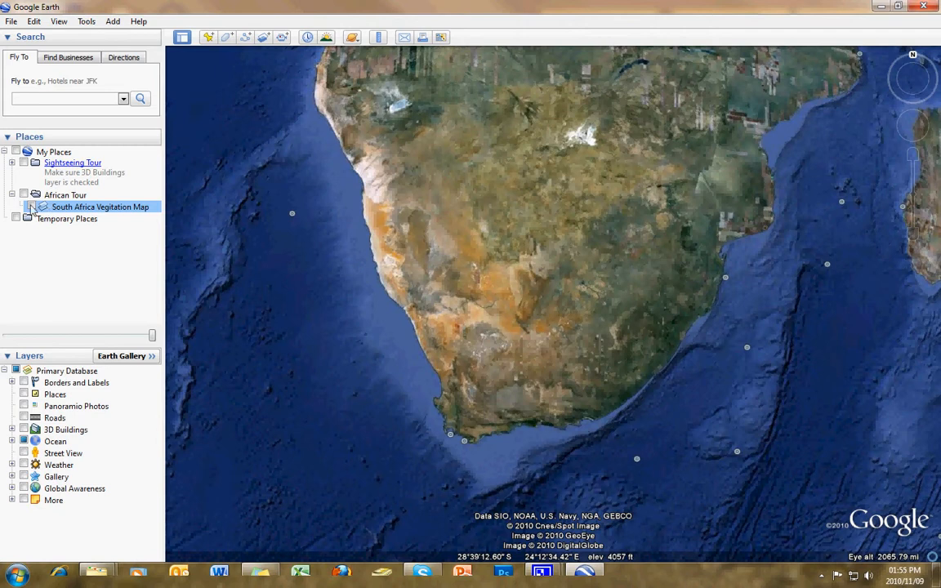
pyautogui.click(31, 206)
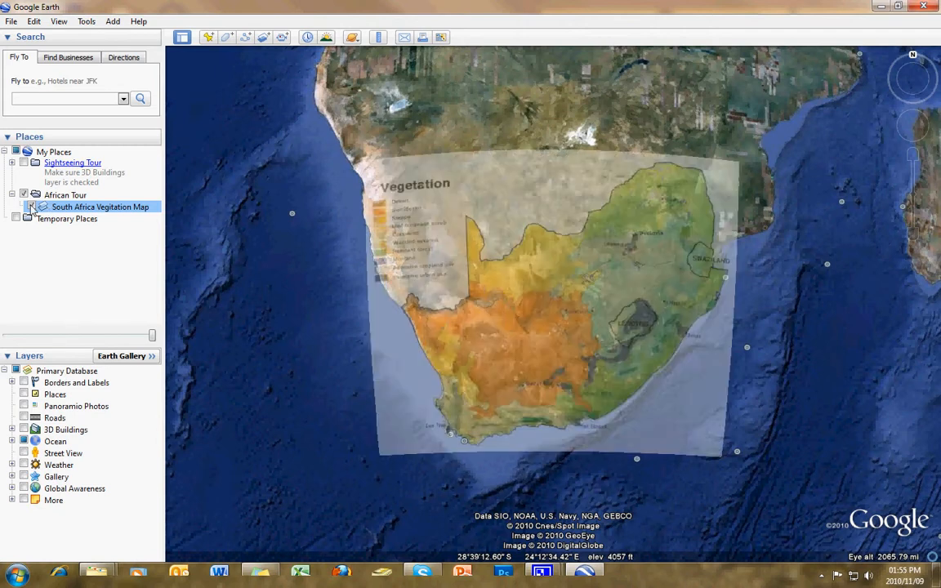